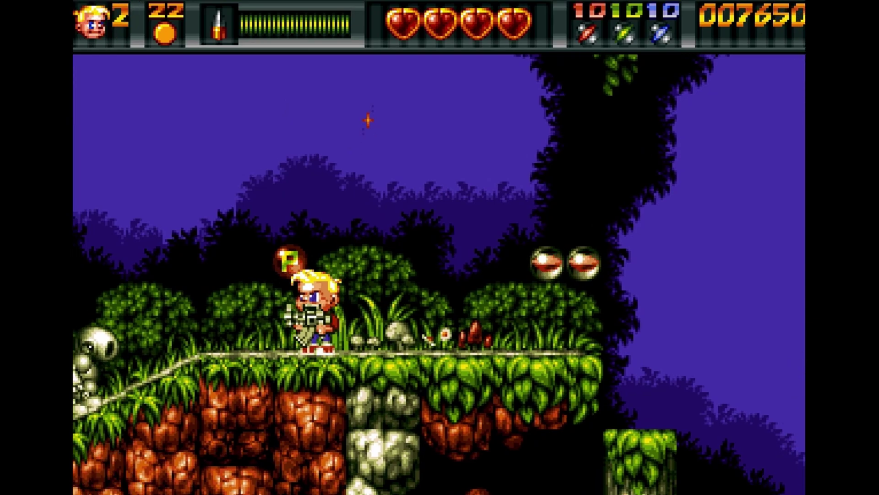
key(space)
- Shoot the ghost, grab the coin on the slope, jump onto the ledge, then shoot the flying skulls
key(Left)
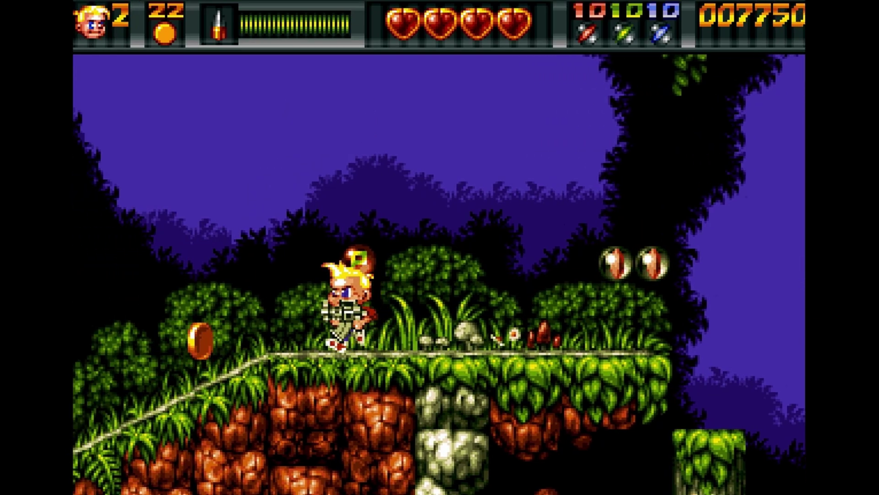
key(Right)
key(Up)
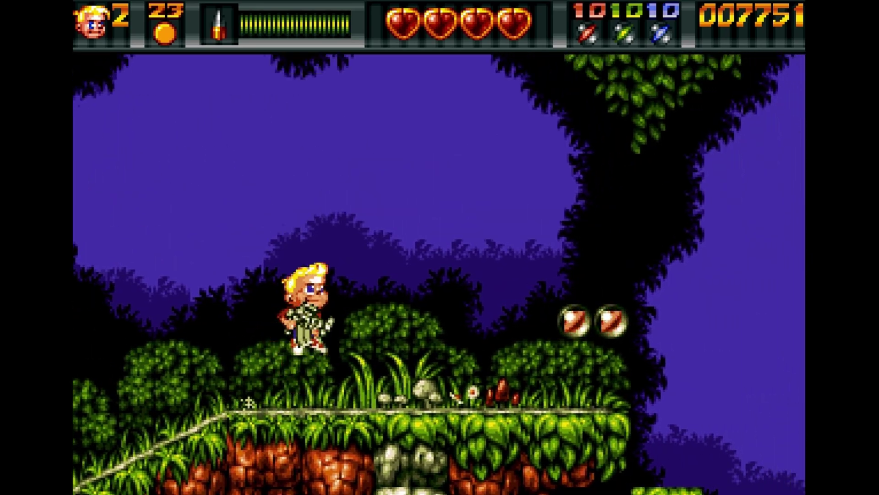
key(Right)
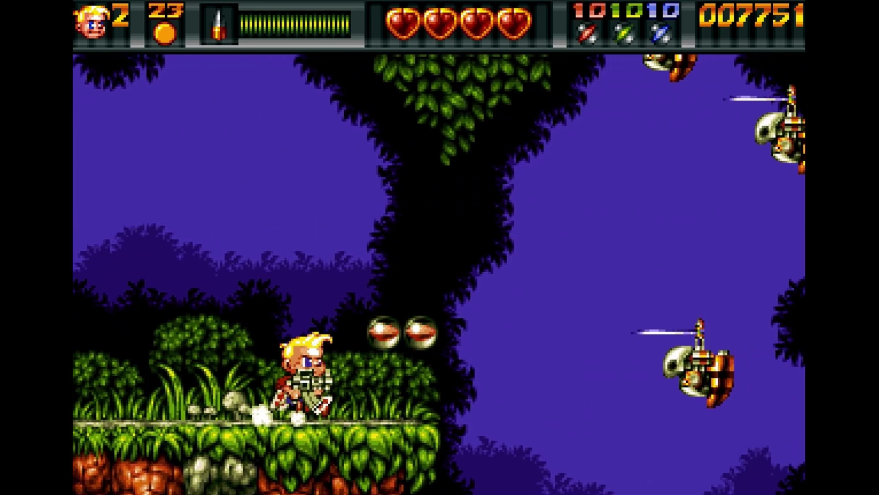
key(space)
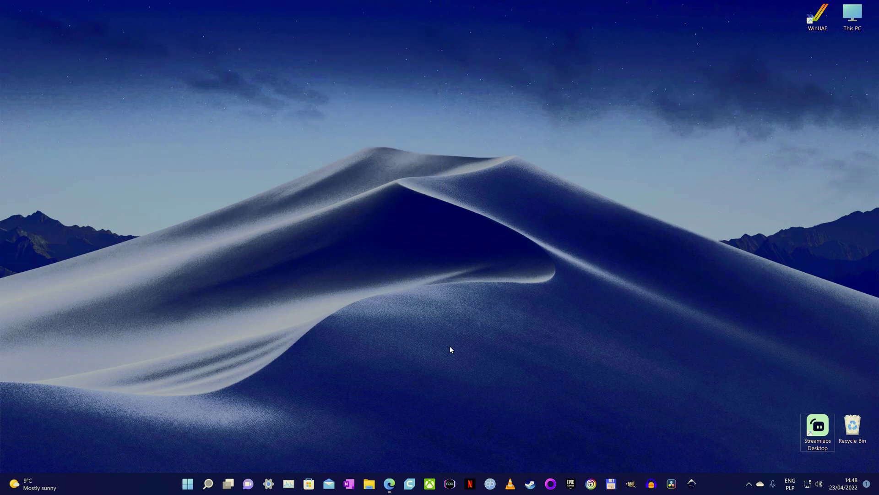
- Open winuae.net in Edge and download the 64-bit WinUAE 4.9.1 installer from the download page
click(388, 488)
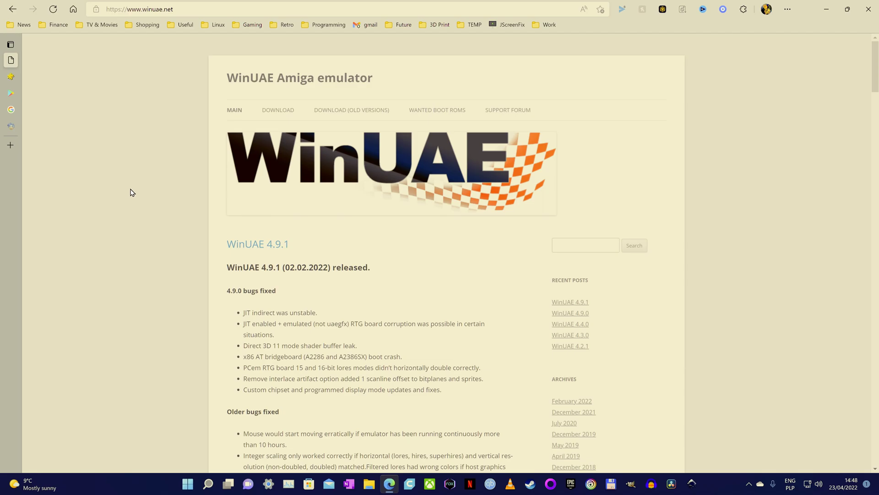
click(282, 110)
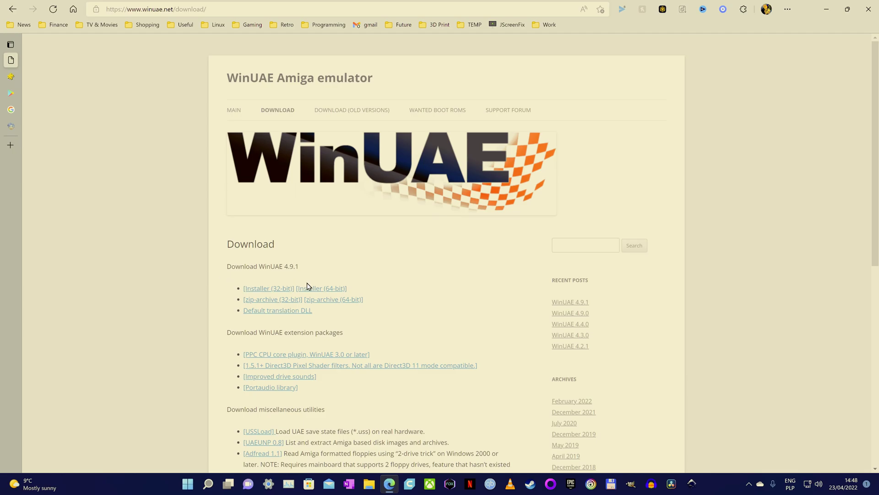
click(328, 291)
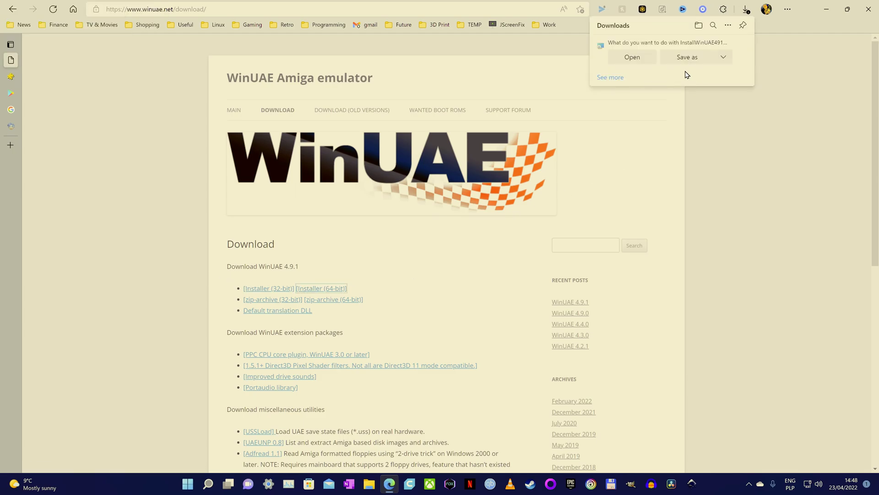
- Run the downloaded 4.9.1 installer to the Custom Setup step, then cancel and close the wizard
click(634, 58)
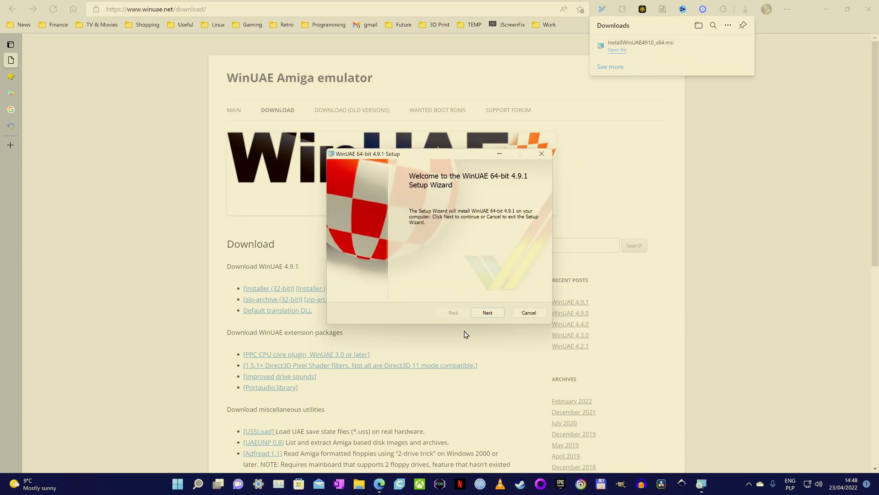
click(489, 313)
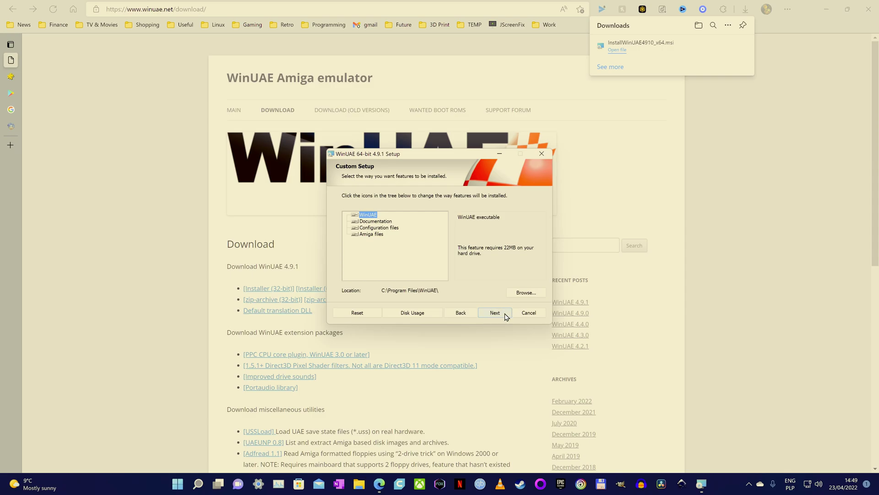
click(526, 313)
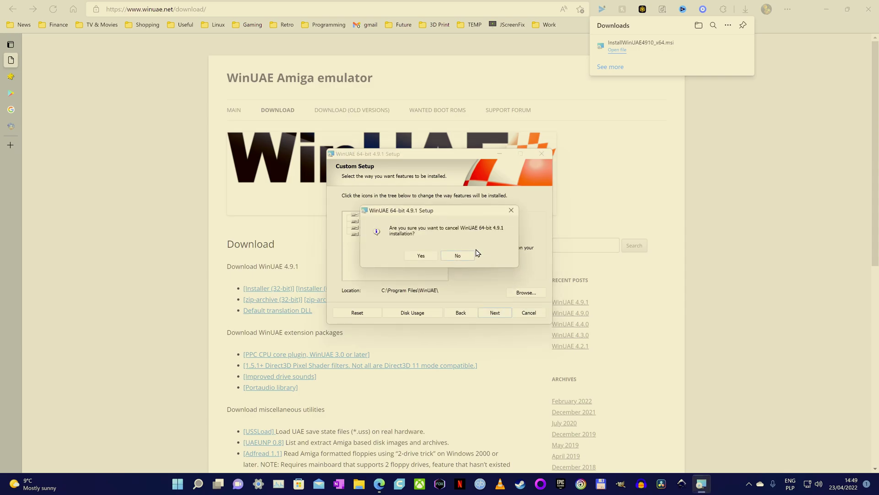
click(426, 256)
click(488, 314)
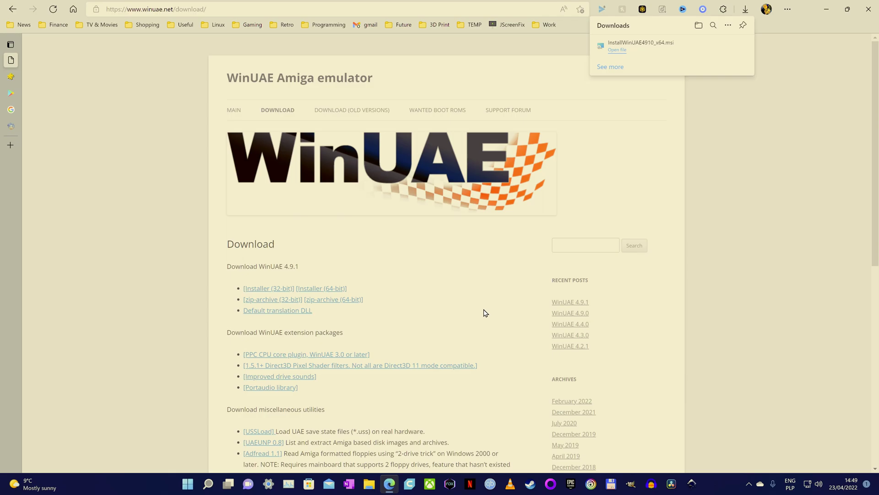
- Switch to the Amiga Forever tab, highlight the Value Edition description, then go to the Essentials Google Play listing
scroll(485, 313, down, 1)
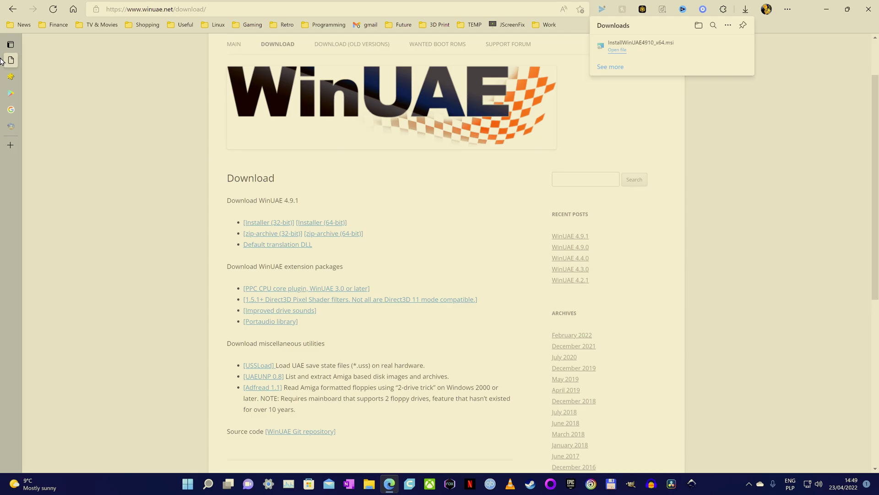
mouse_move(15, 61)
click(45, 77)
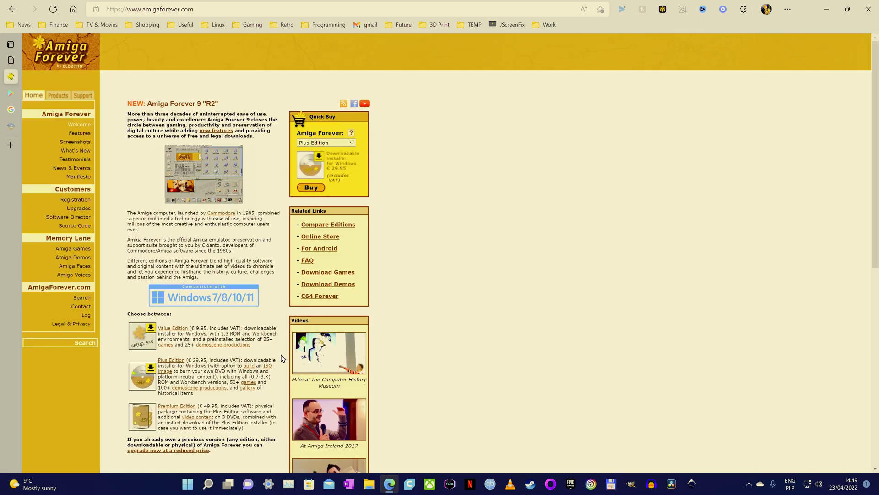
drag(270, 347, 127, 327)
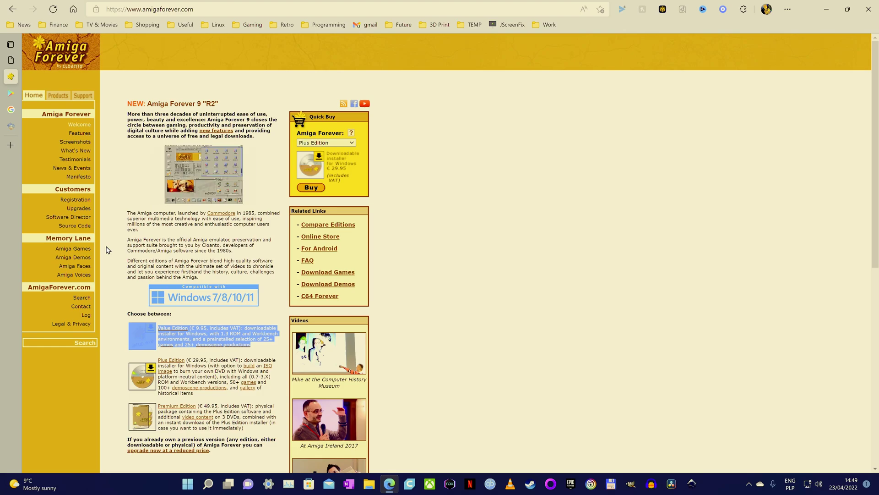
click(10, 93)
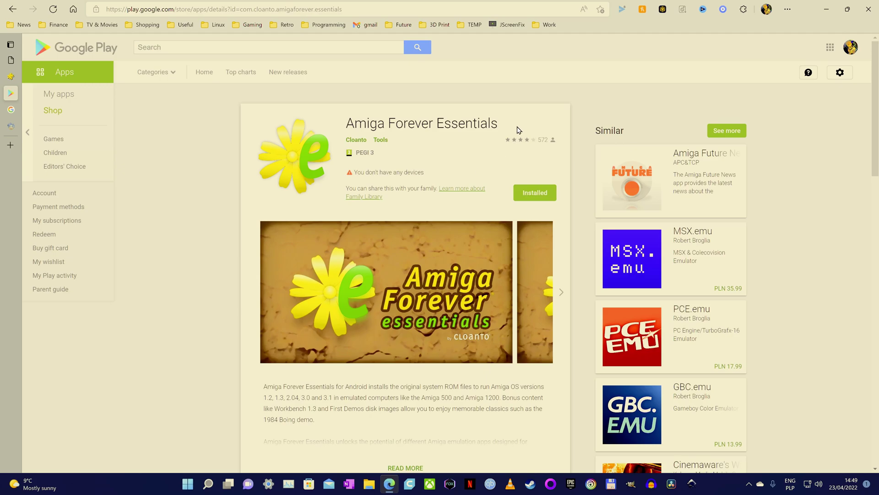
- Highlight the Essentials title and included ROM versions, then open the 'amiga kickstart 1.3 download' search results
drag(505, 125, 323, 109)
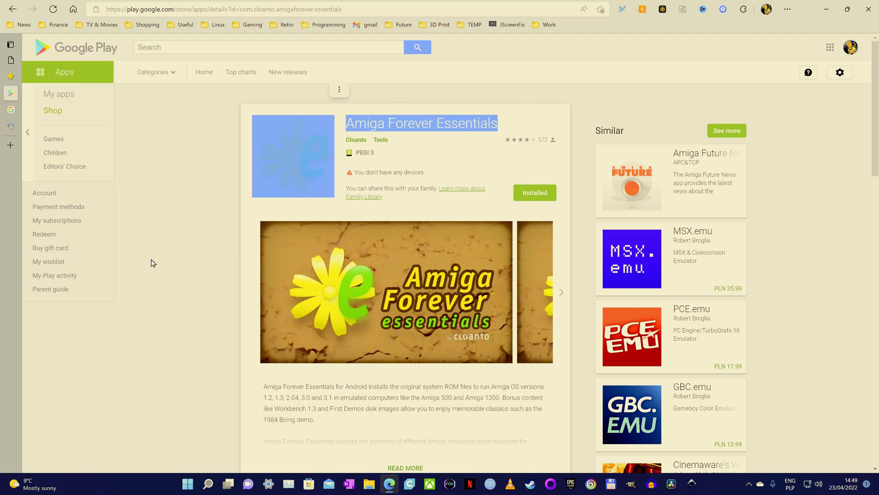
click(154, 330)
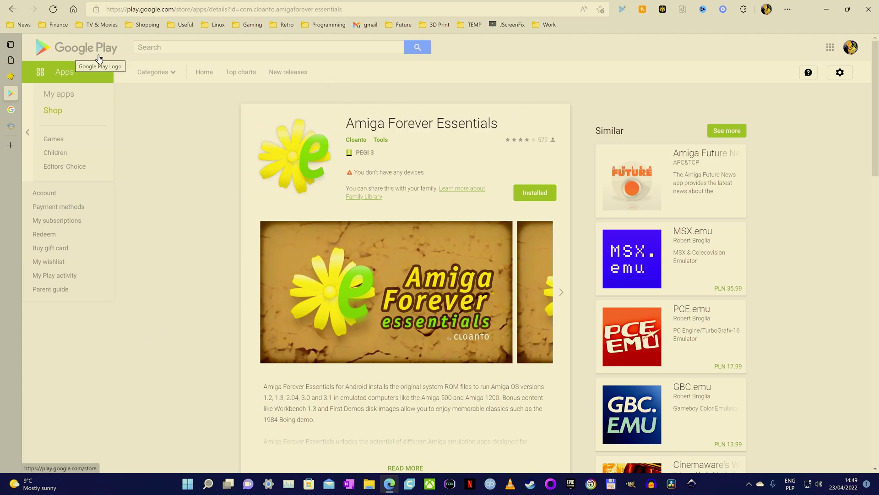
drag(263, 387, 332, 397)
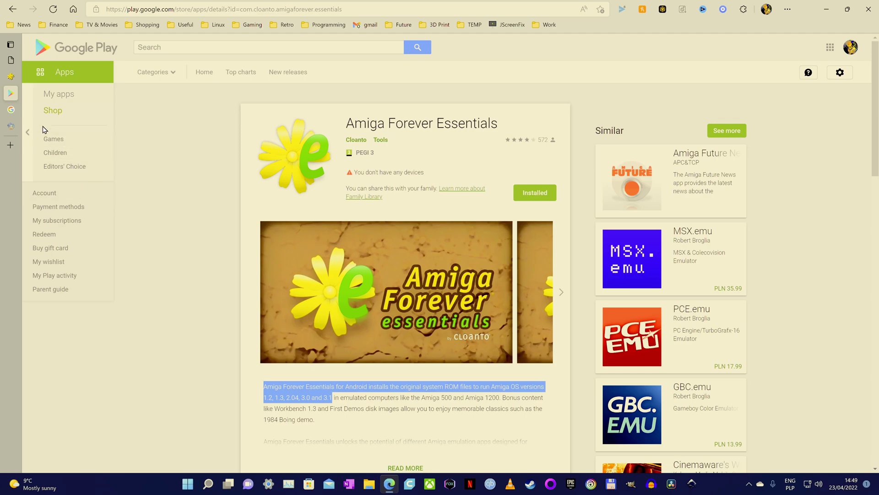
click(12, 109)
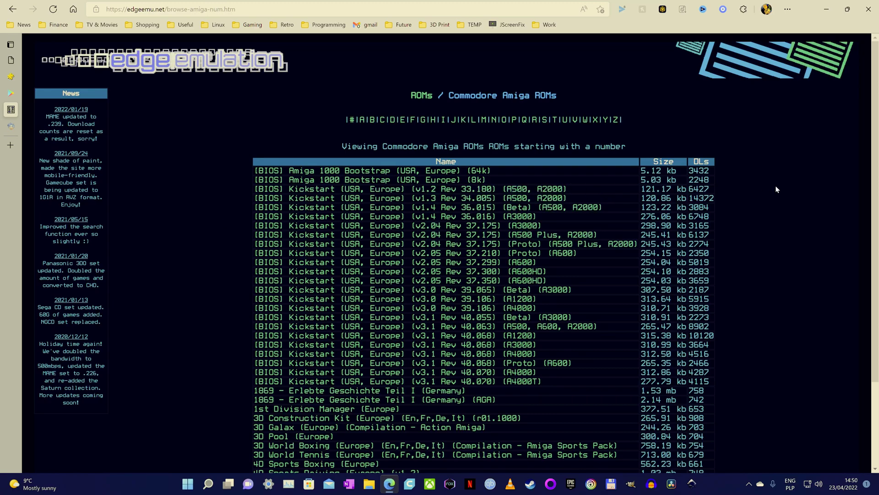
- Highlight and clear rows of the Kickstart ROM table, then switch to the planetemu.net tab
drag(734, 200, 261, 196)
click(223, 209)
click(11, 126)
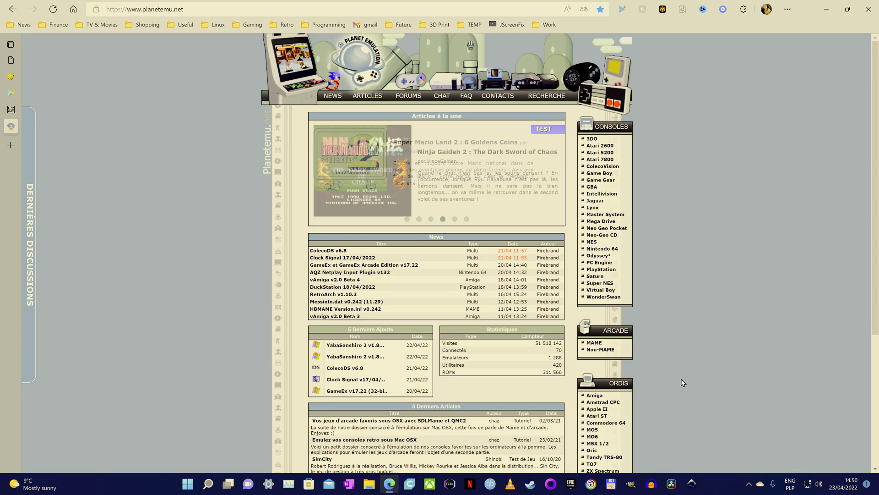
- Open Planet Emulation's Commodore Amiga Games ADF list, filtered to titles starting with C
click(595, 396)
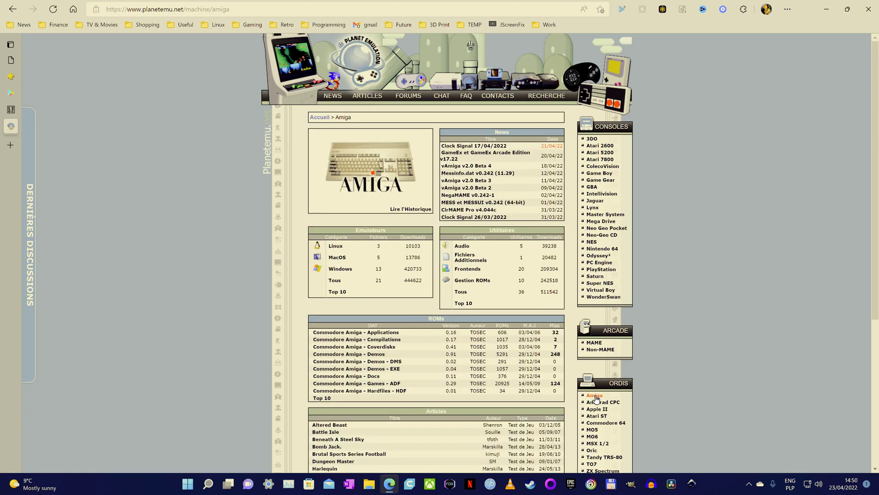
scroll(657, 378, down, 3)
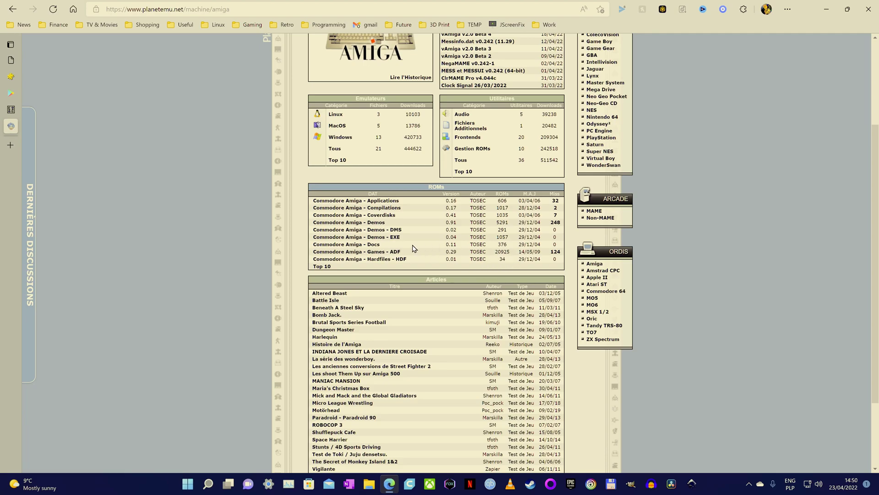
click(392, 252)
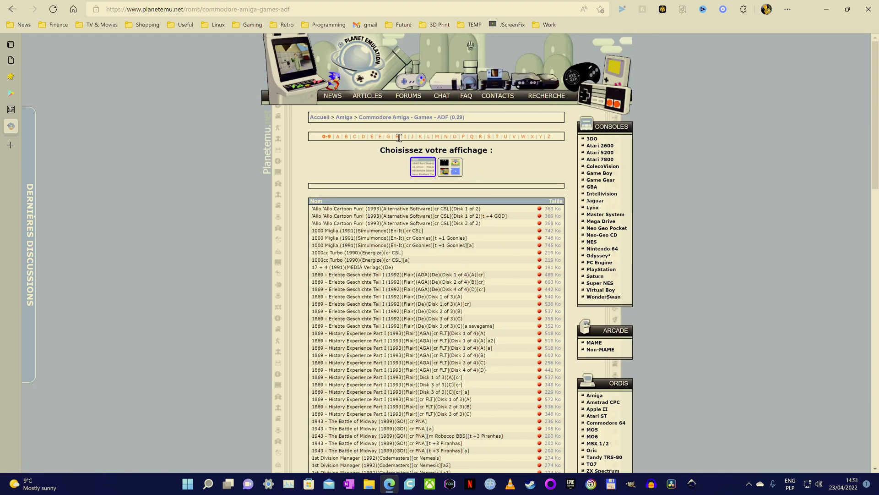
click(355, 137)
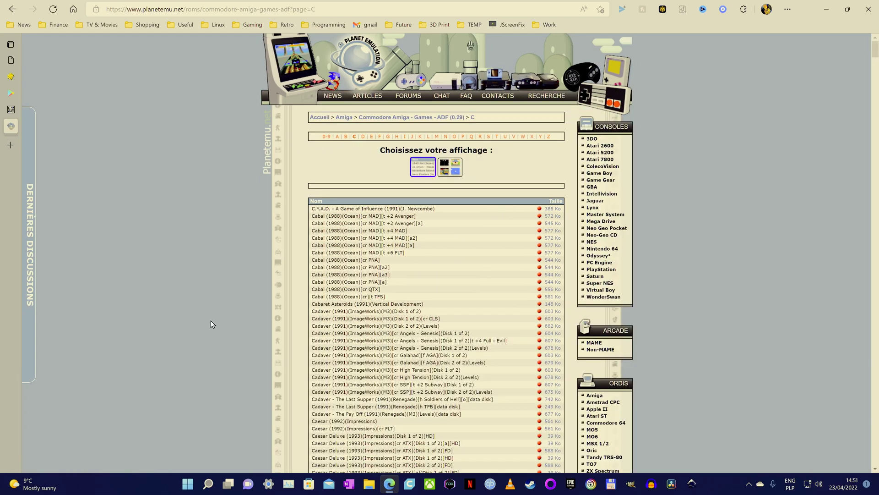
- Scroll down through the C section of the Amiga ADF games listing
scroll(212, 319, down, 9)
scroll(209, 321, down, 1)
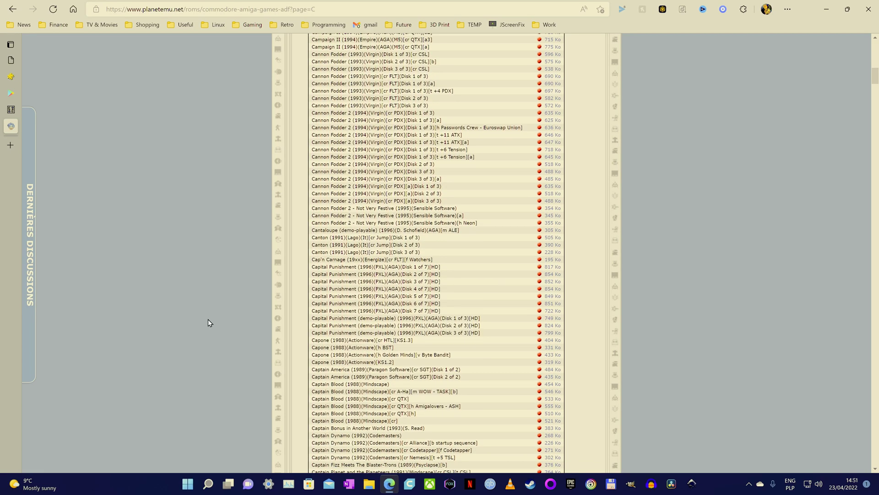
scroll(207, 321, down, 2)
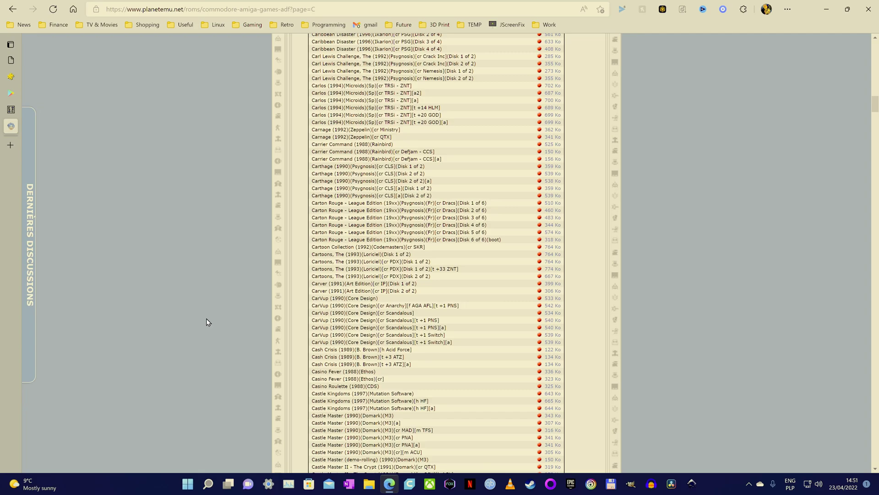
scroll(204, 319, down, 3)
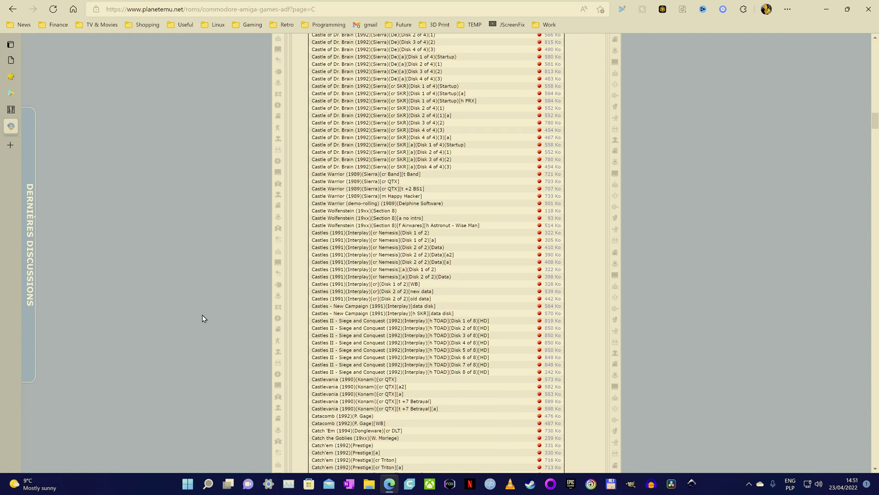
scroll(201, 315, down, 7)
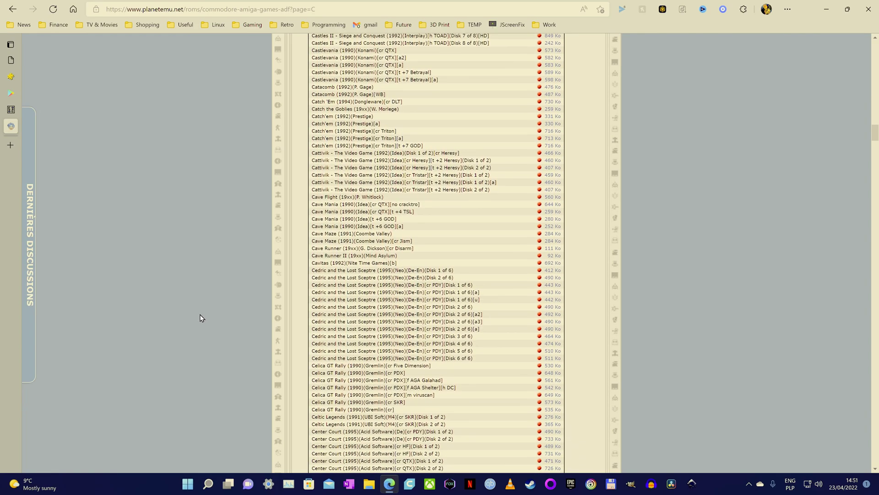
scroll(198, 318, down, 3)
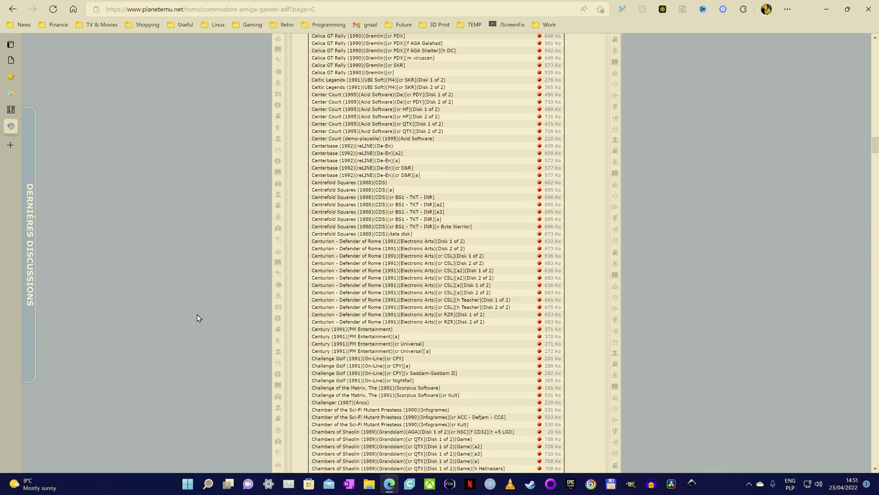
scroll(193, 315, down, 14)
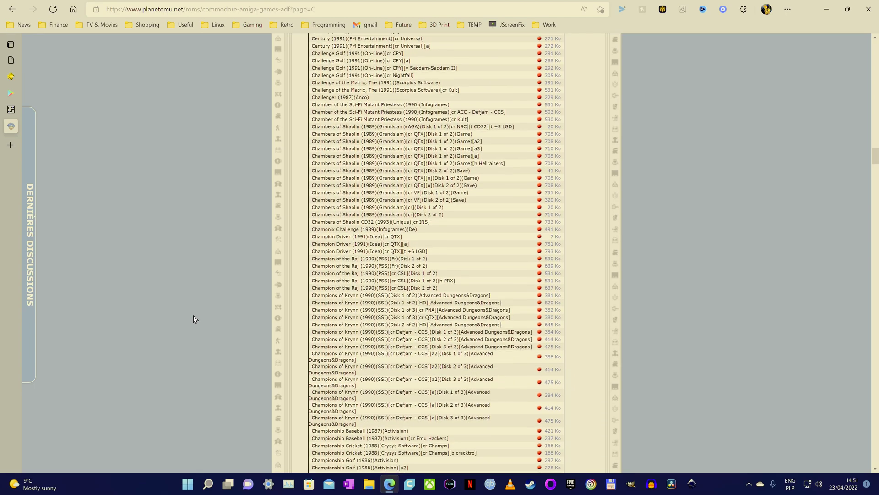
scroll(192, 316, down, 11)
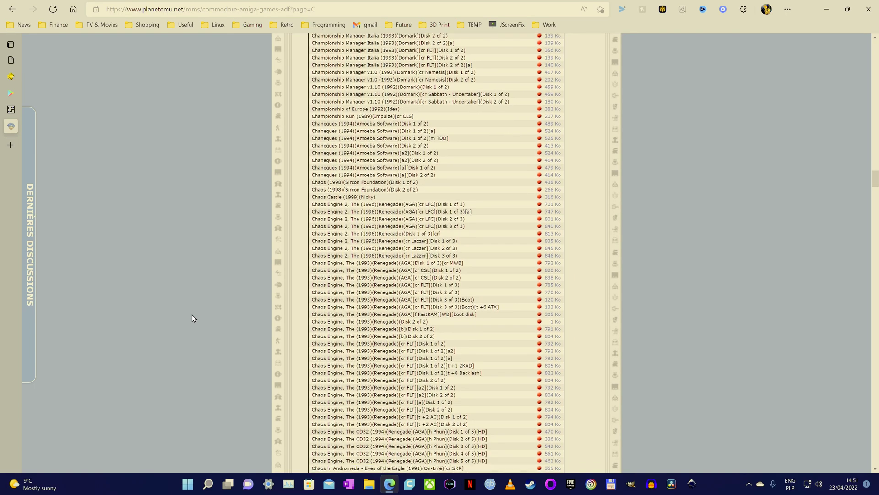
scroll(191, 315, down, 12)
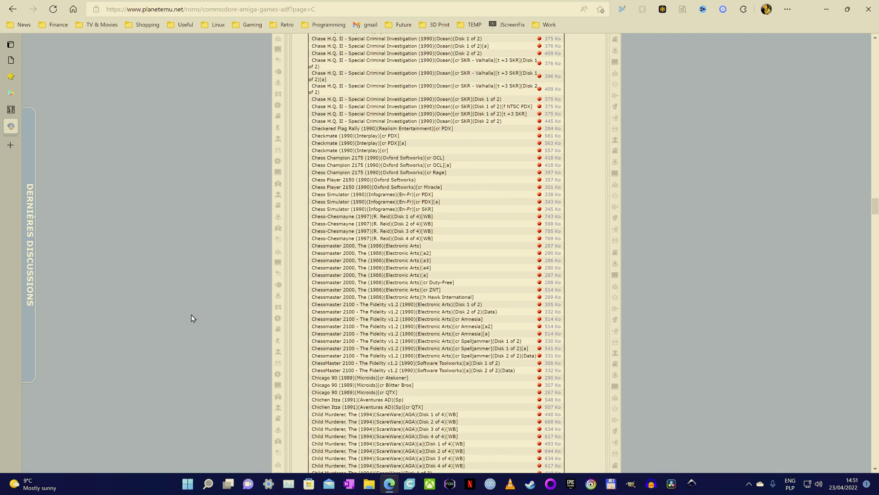
scroll(191, 314, down, 12)
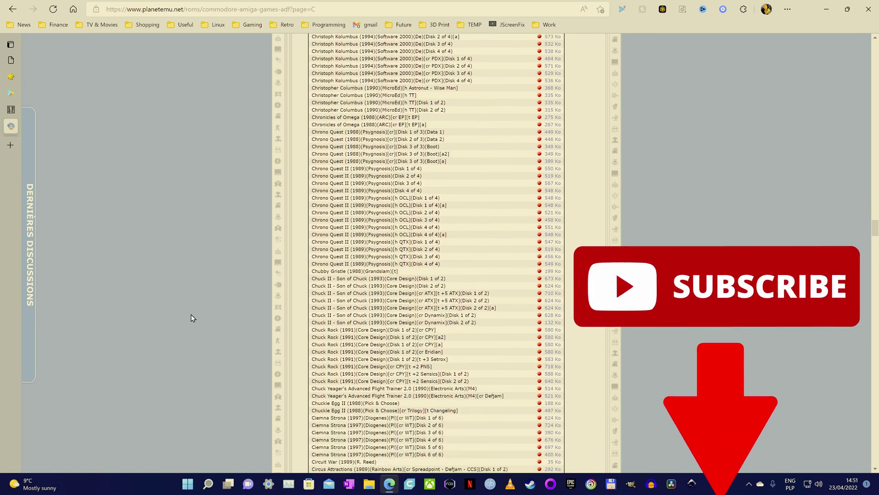
scroll(191, 317, down, 12)
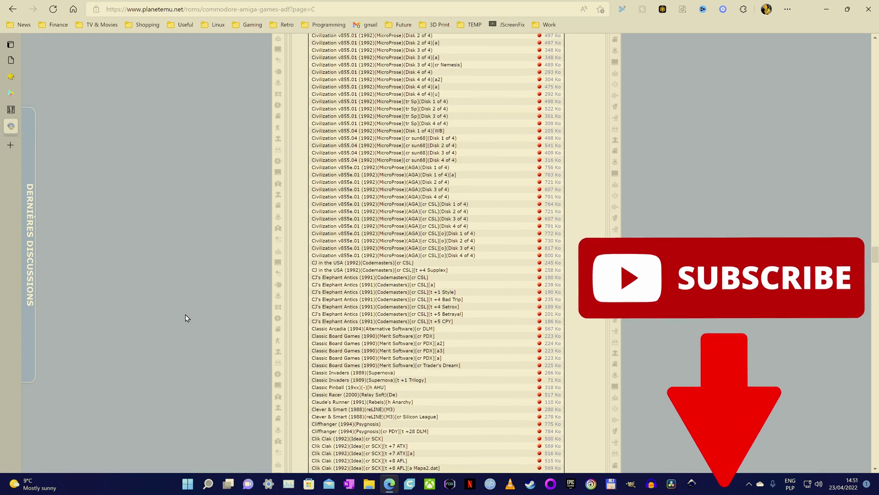
scroll(246, 341, down, 6)
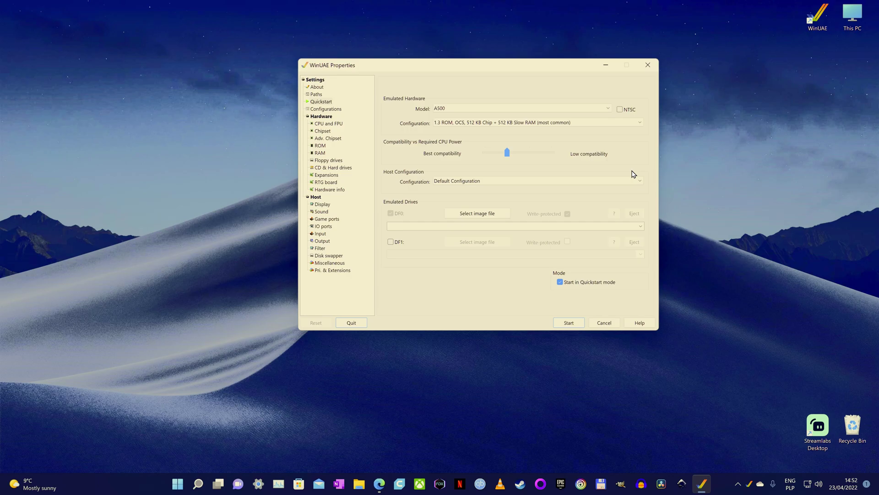
- Load Kickstart v1.3 rev 34.5 from E:\Amiga\ROMS as the main ROM and review the RAM settings
click(320, 146)
click(642, 104)
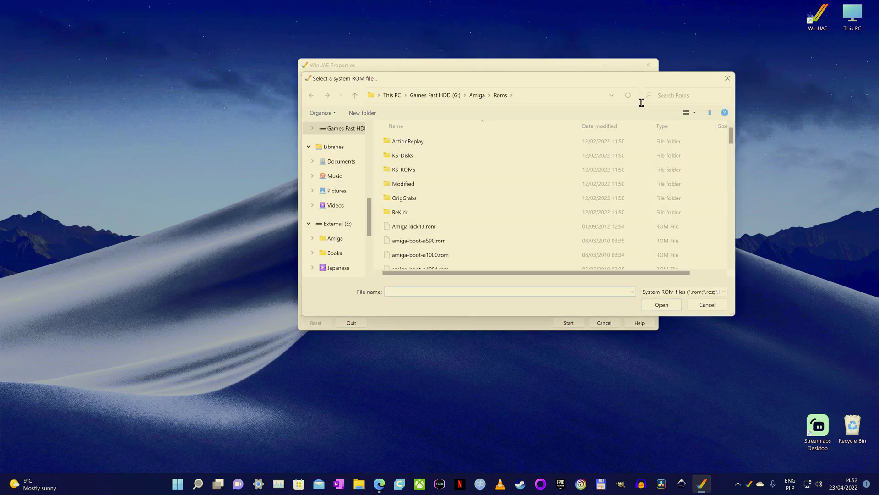
click(336, 224)
double_click(426, 140)
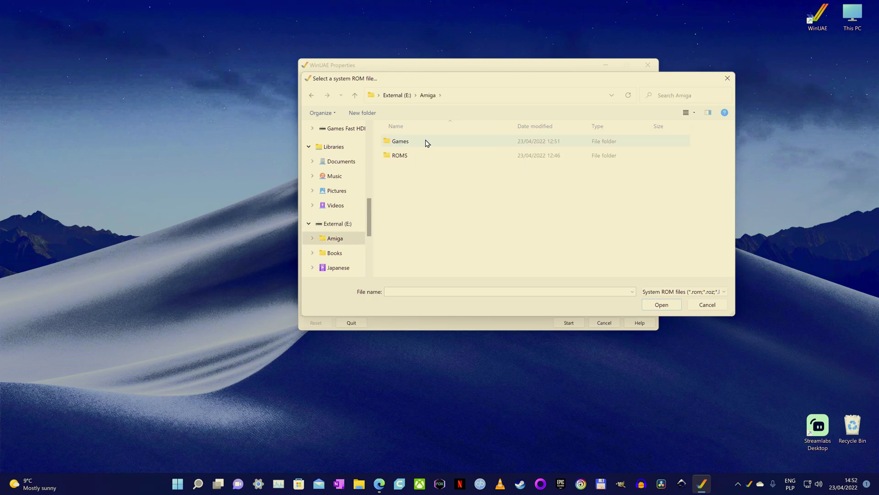
double_click(417, 160)
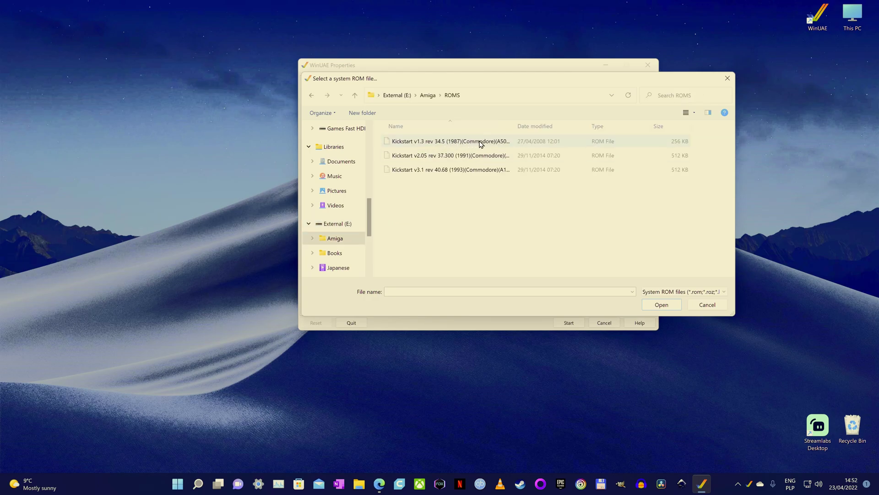
double_click(499, 143)
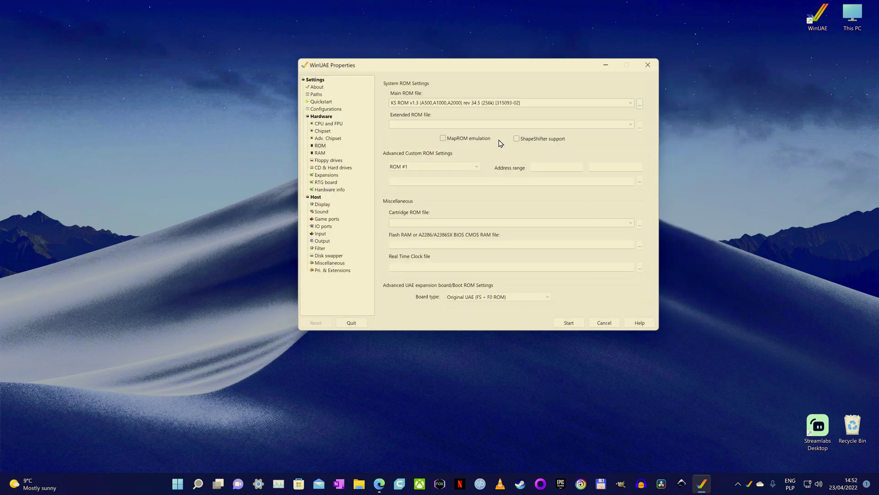
click(320, 153)
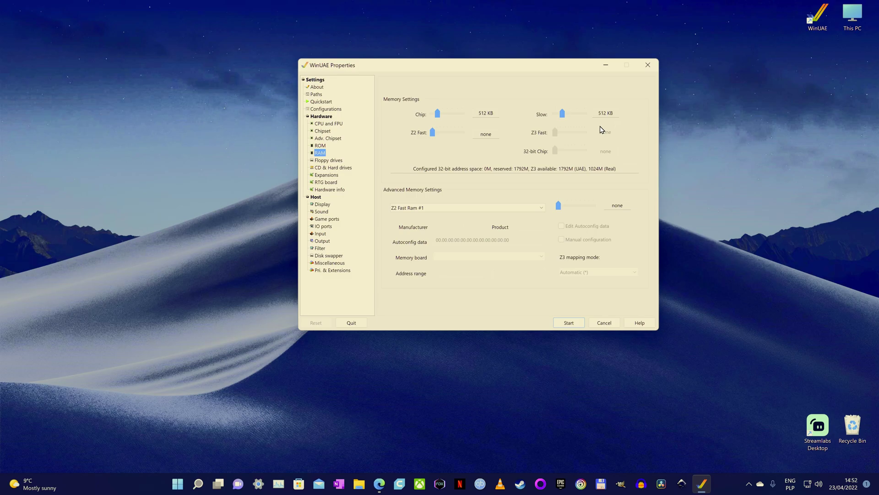
click(326, 206)
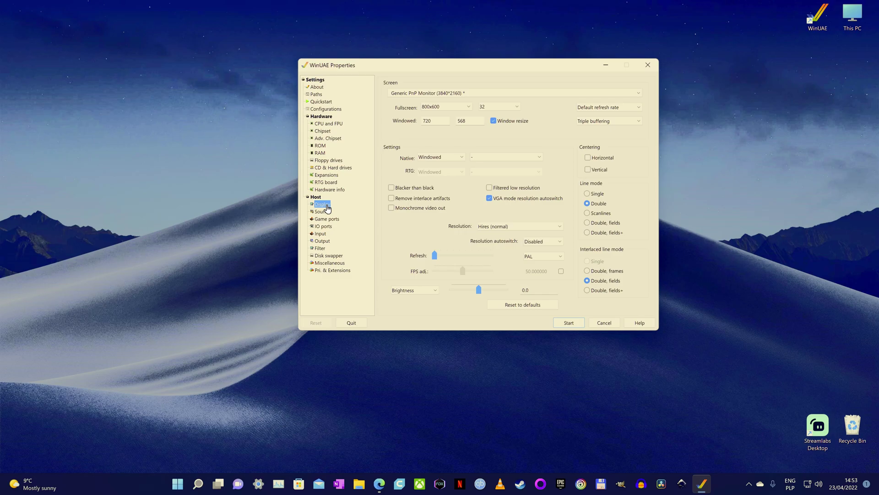
- Set the fullscreen resolution to 1920x1080 and the windowed size to 1920 x 1536
click(468, 108)
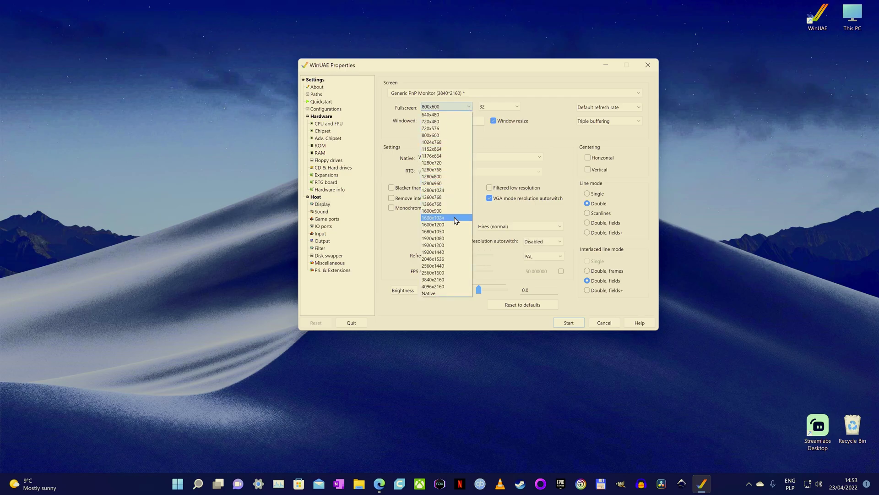
click(451, 238)
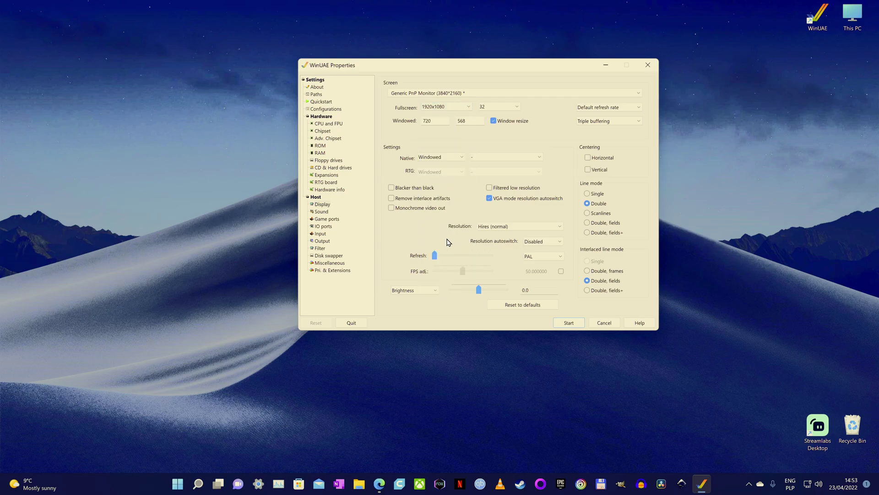
double_click(434, 121)
text(1)
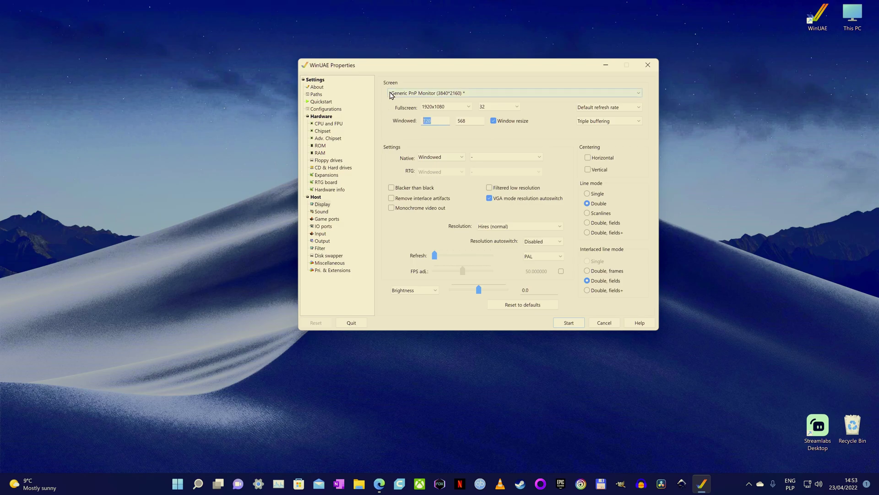
text(92)
key(Tab)
text(153)
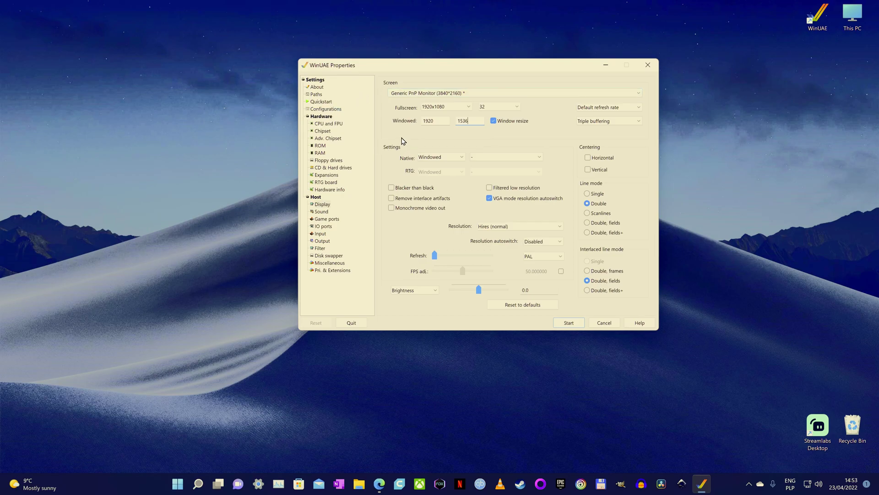
- Centre horizontally and vertically, enable blacker than black and interlace artifact removal, and run native fullscreen
click(590, 159)
click(589, 171)
click(391, 188)
click(392, 199)
click(445, 158)
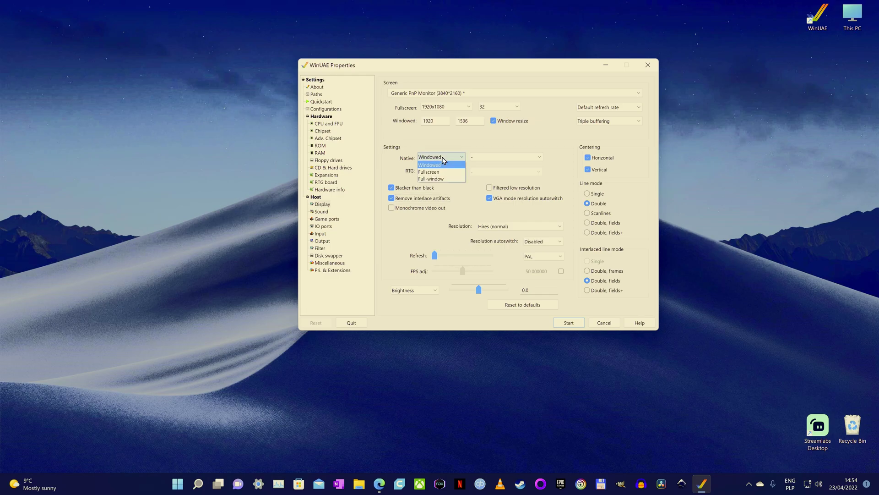
click(444, 172)
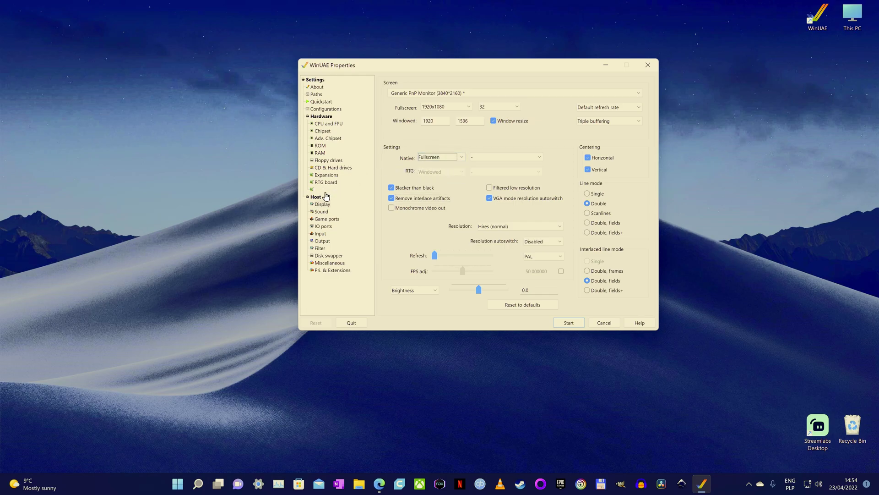
click(337, 222)
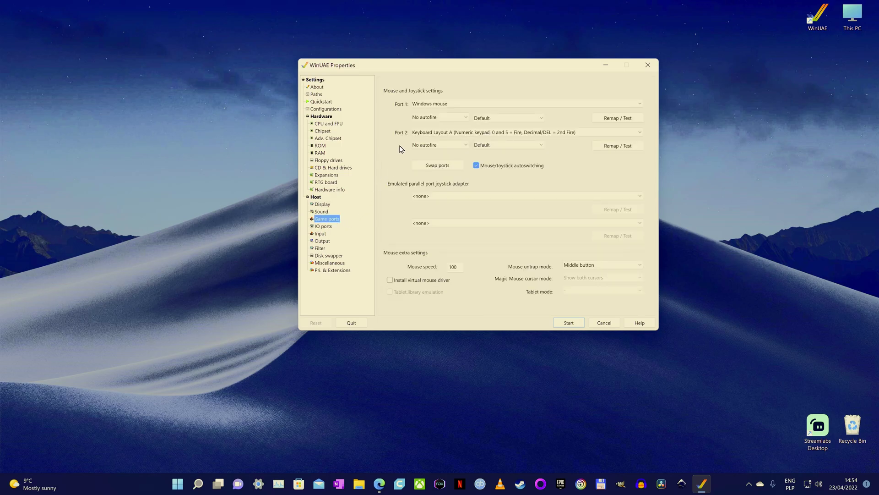
- Assign Keyboard Layout B (cursor keys) as the port 2 joystick
click(492, 135)
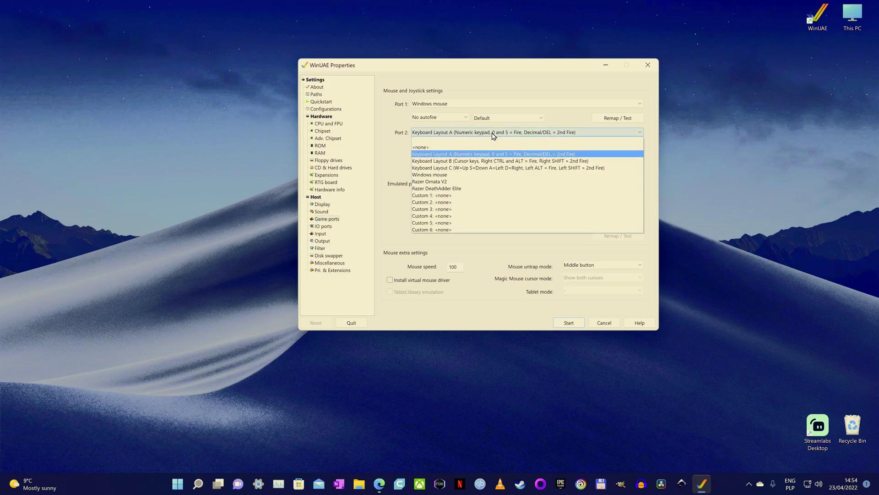
click(483, 161)
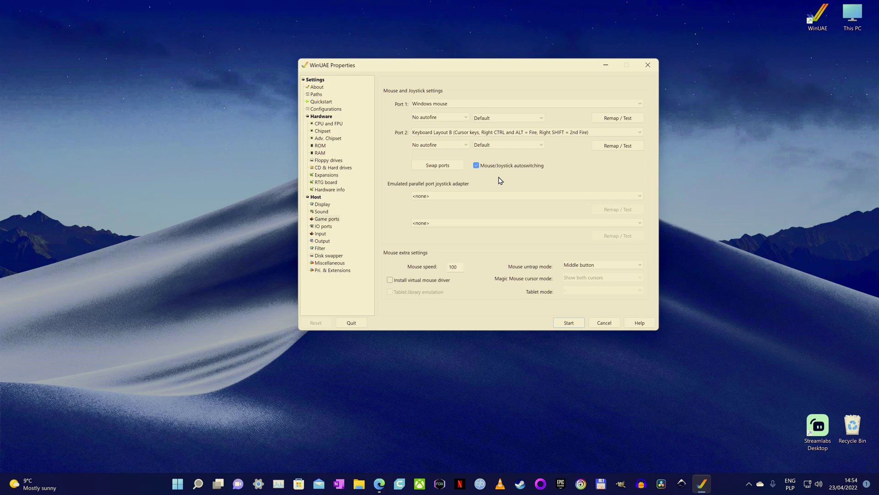
click(324, 109)
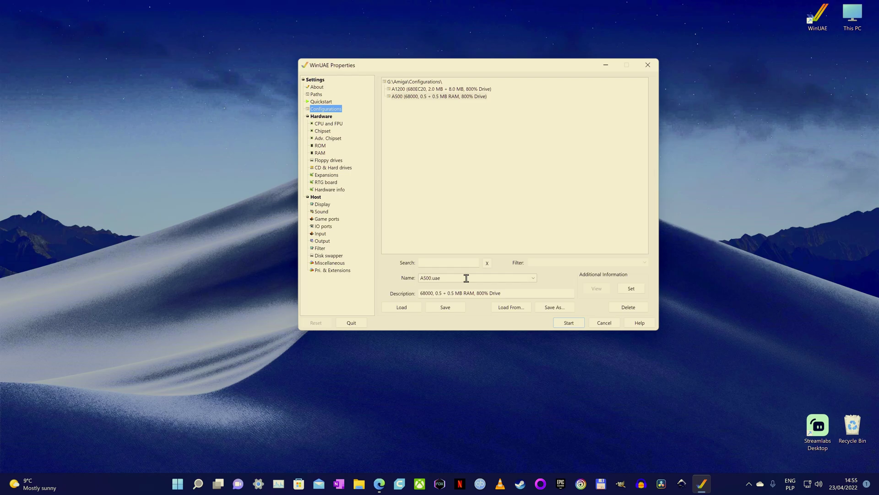
- Save the current settings as a new configuration named 'A500 video' and go to the Floppy drives page
click(466, 278)
text(A500 video)
click(445, 307)
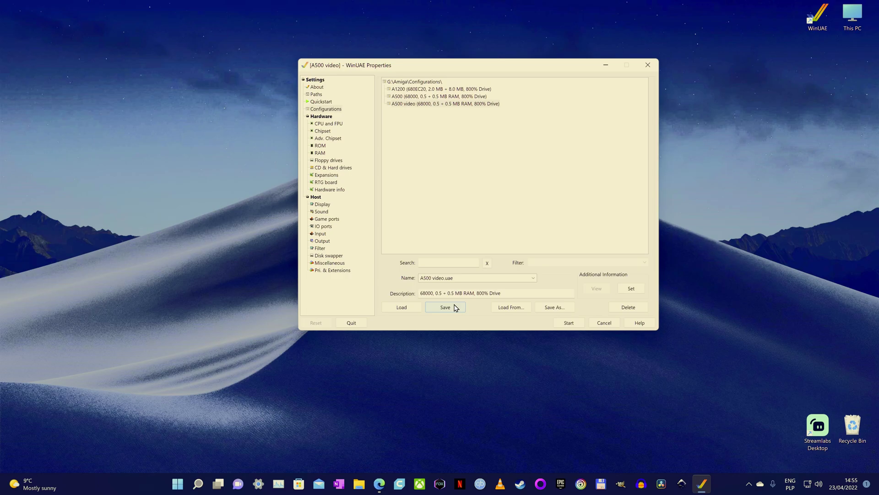
click(335, 163)
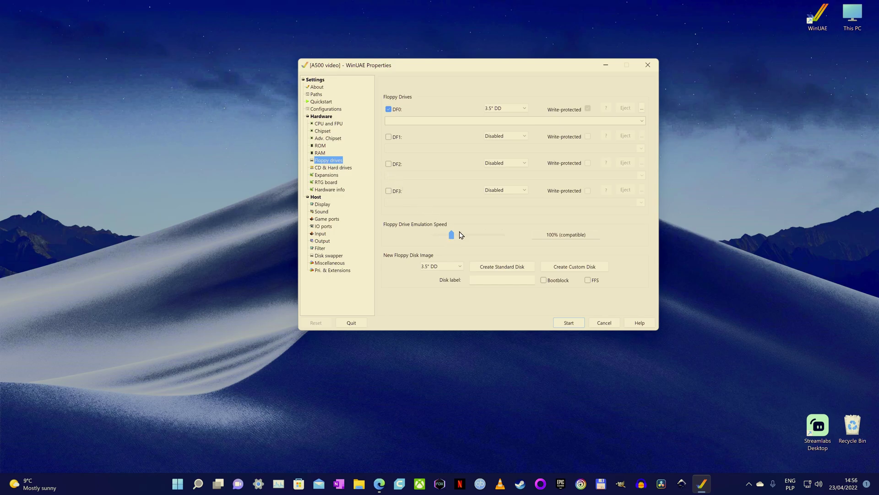
- Set floppy emulation speed to 800%, insert Settlers Disk 1 .adf into DF0, and start the Amiga
drag(451, 235, 503, 236)
click(642, 108)
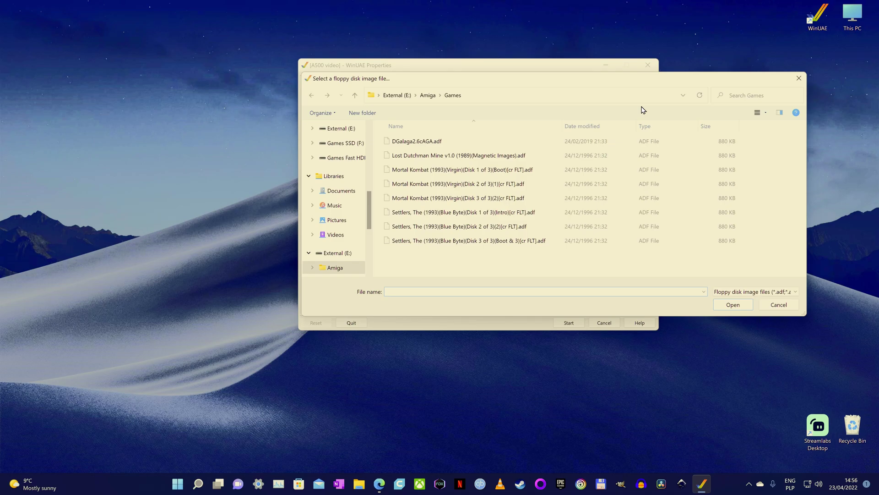
click(483, 212)
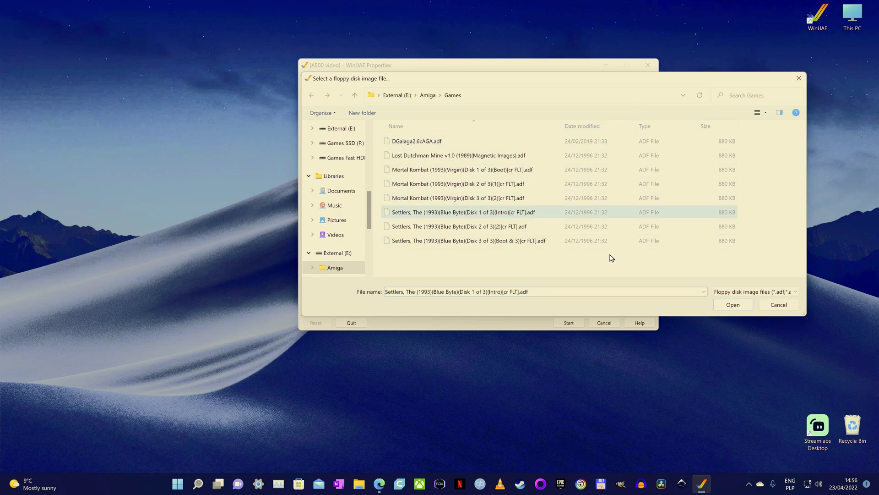
click(735, 305)
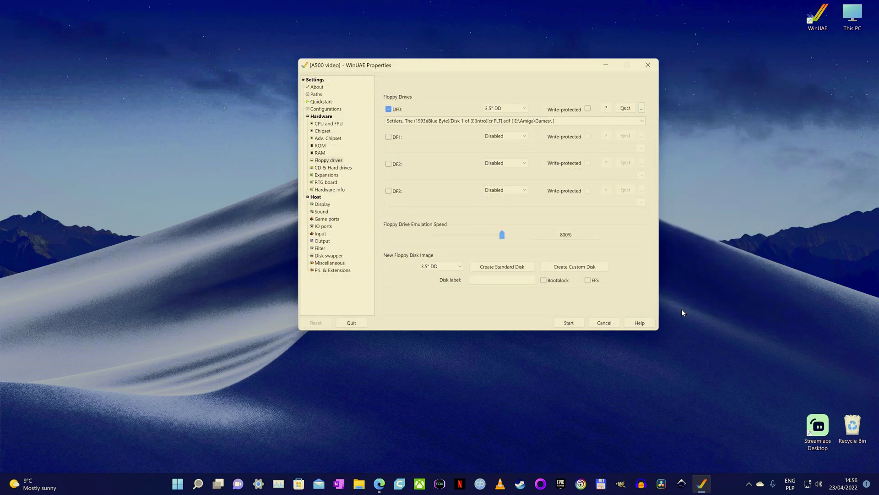
click(569, 322)
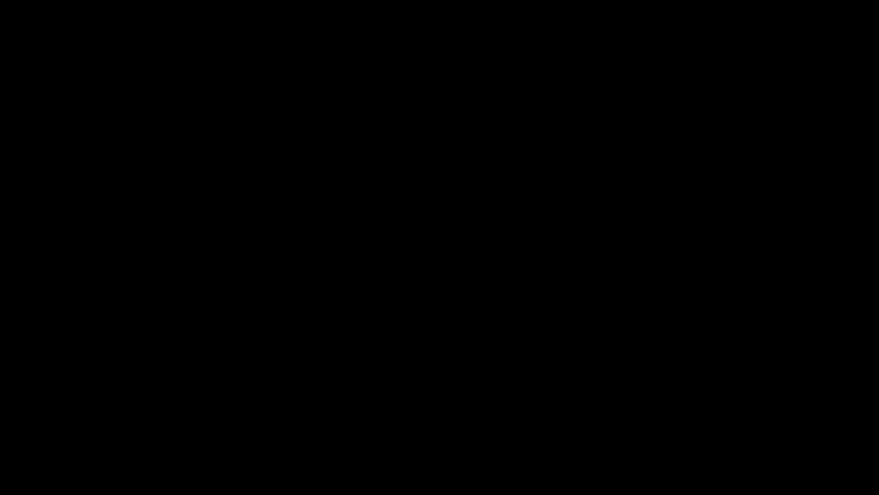